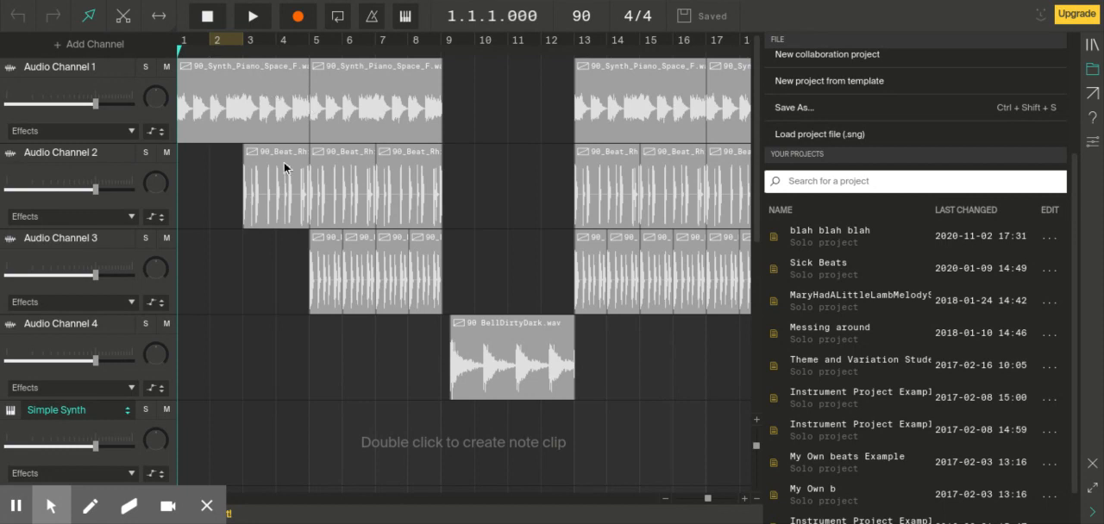
Step: Recolour the first clip on Audio Channel 2 green and replace that colour with orange
left_click(330, 261)
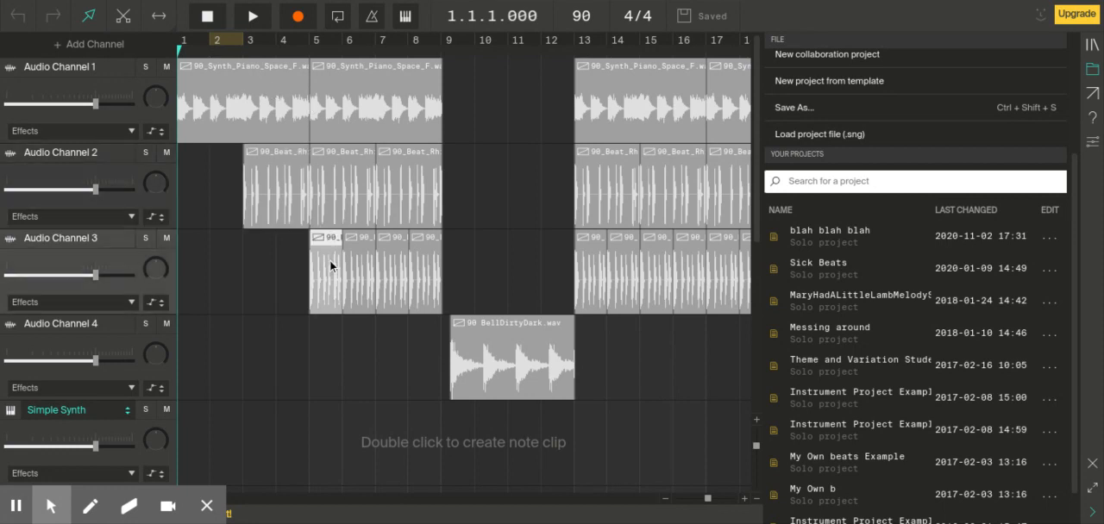
left_click(259, 149)
left_click(258, 123)
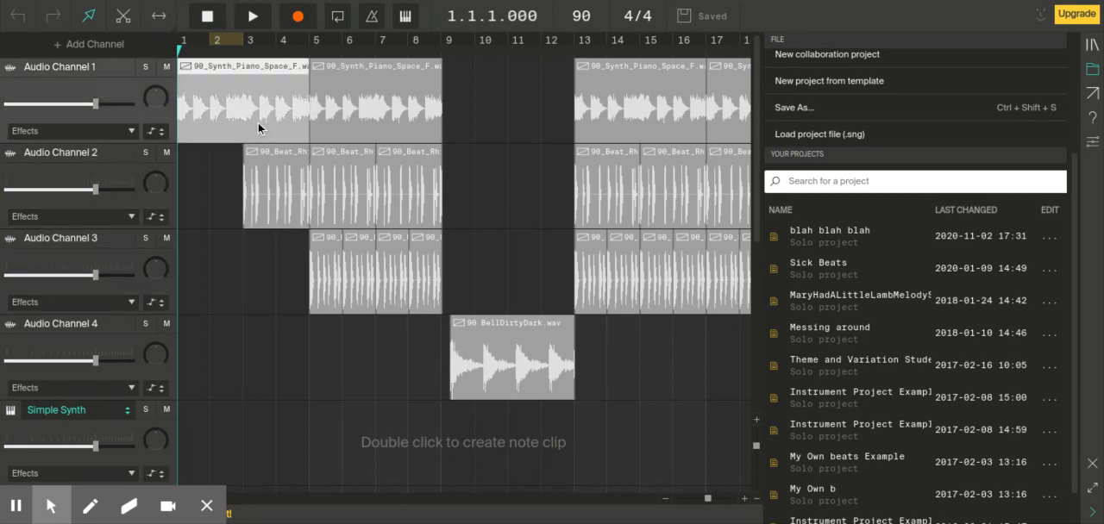
left_click(276, 186)
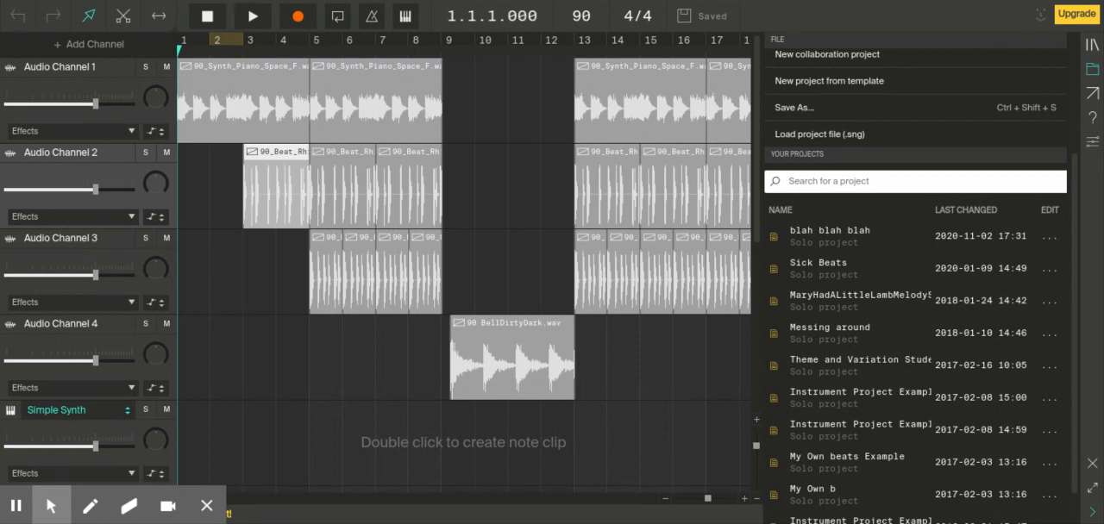
right_click(275, 184)
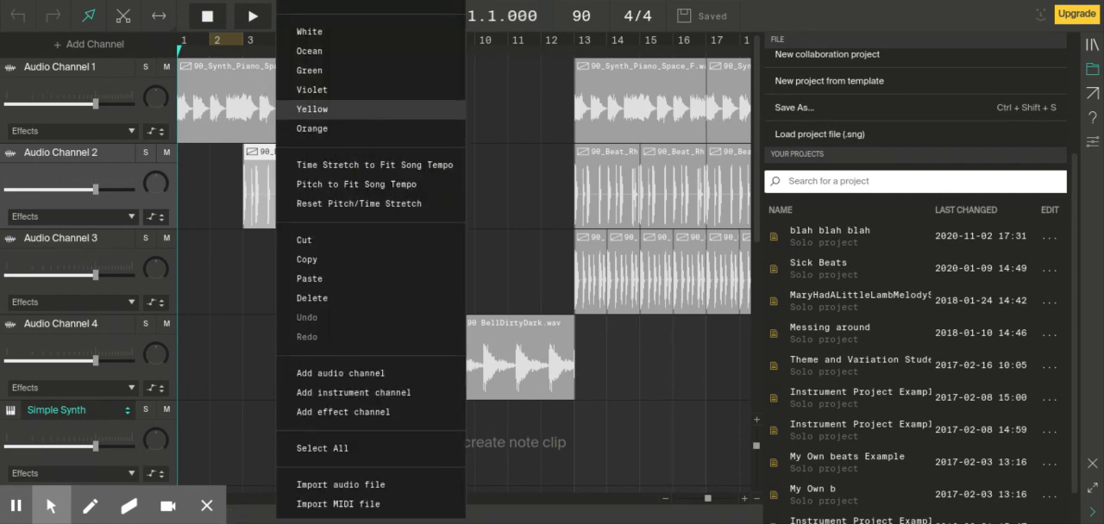
left_click(321, 68)
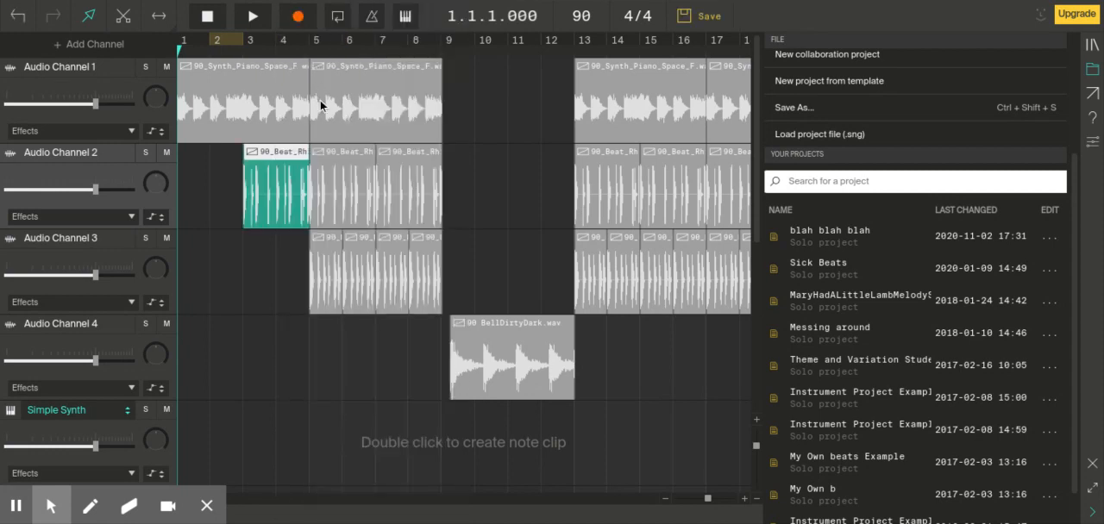
right_click(287, 185)
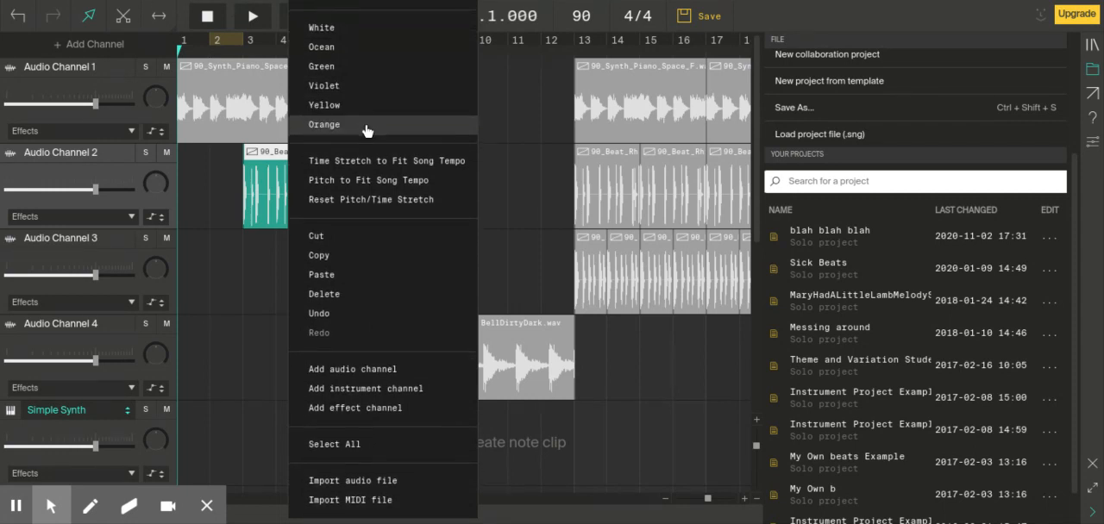
left_click(365, 129)
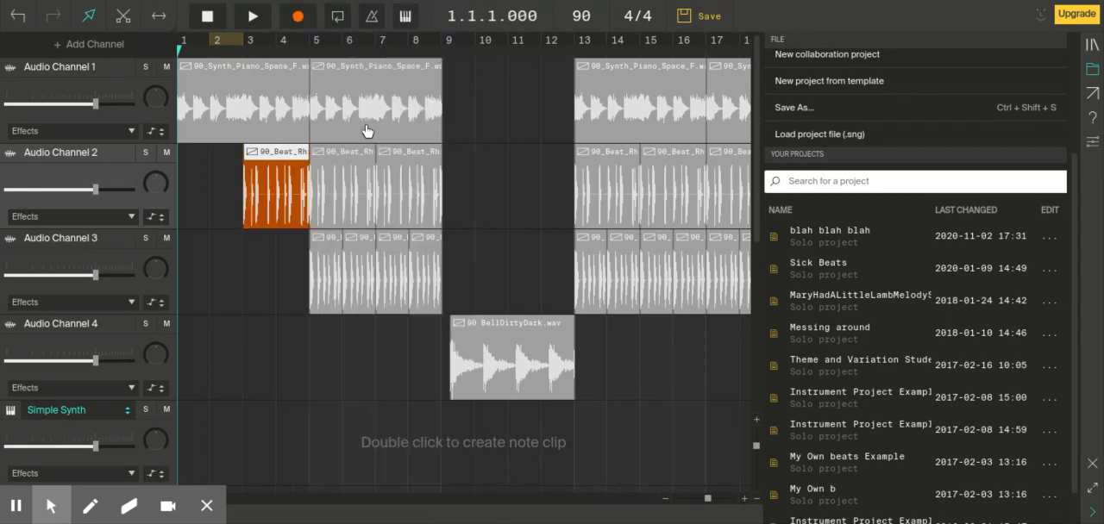
Step: Colour the first clip on Audio Channel 3 violet and the second clip on Audio Channel 2 white
right_click(329, 261)
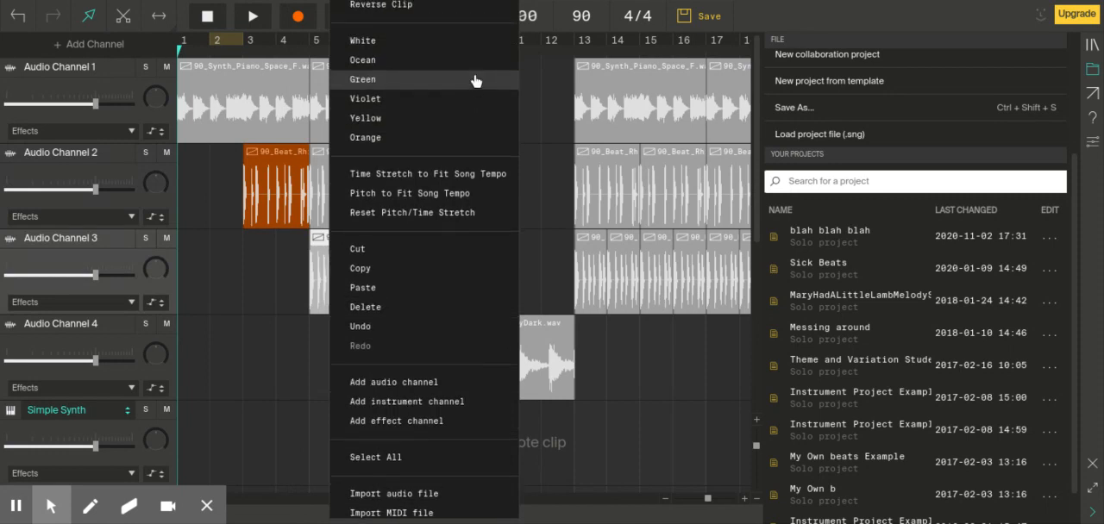
left_click(474, 97)
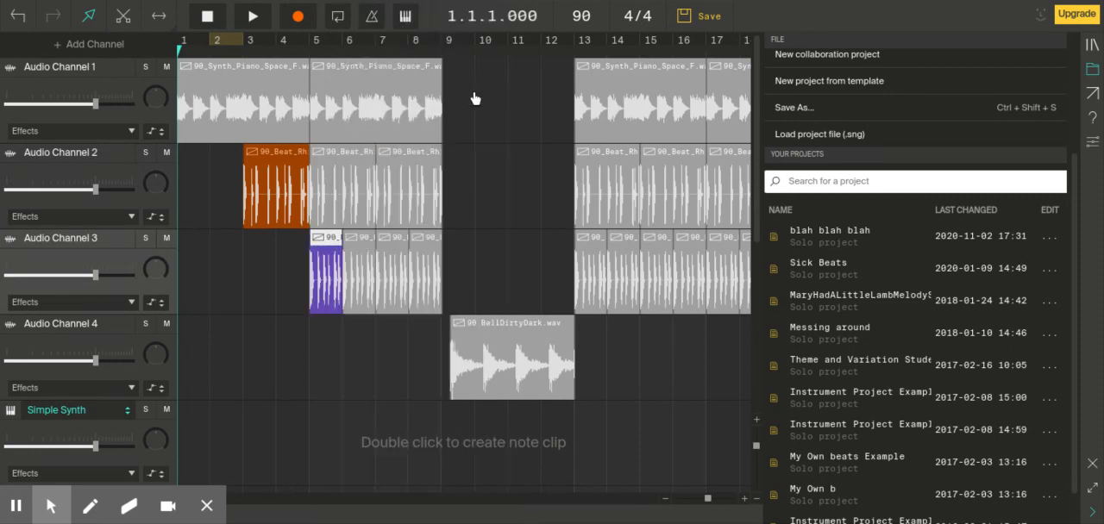
right_click(332, 204)
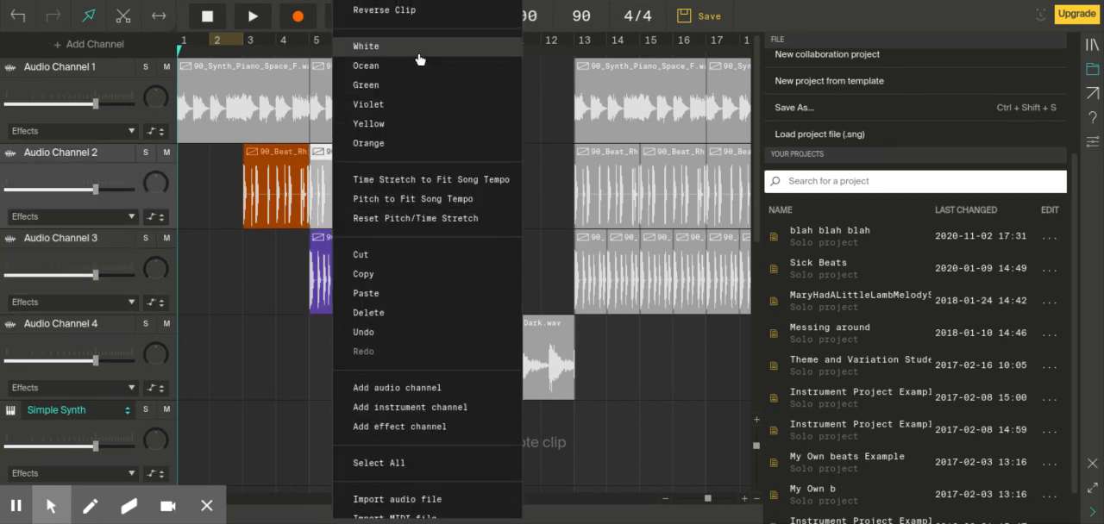
left_click(418, 55)
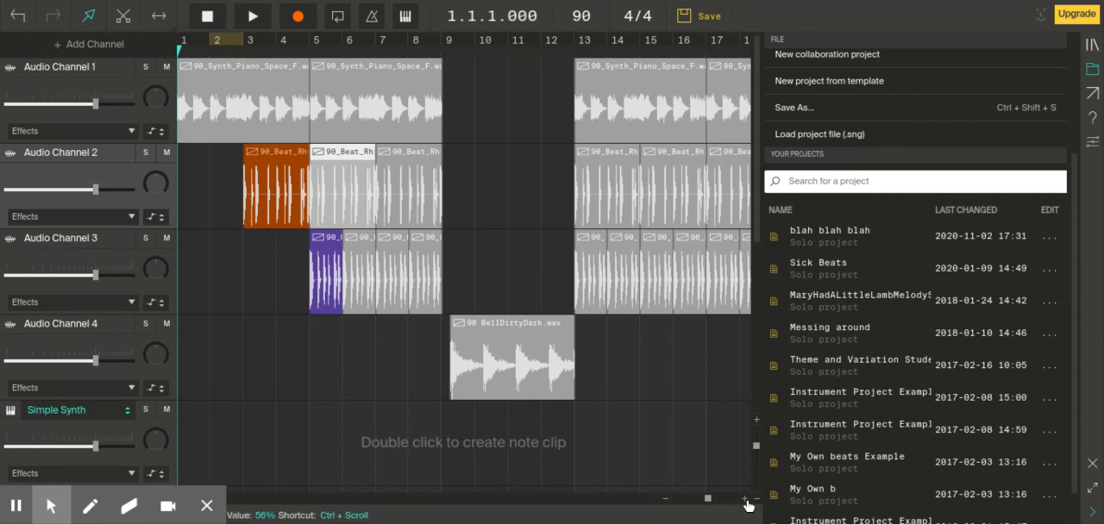
Step: Delete the first 90_Synth_Piano_Space_F.wav clip on Audio Channel 1 and the channel itself
mouse_move(710, 500)
left_mouse_down()
mouse_move(682, 500)
mouse_move(730, 500)
mouse_move(716, 499)
left_mouse_up()
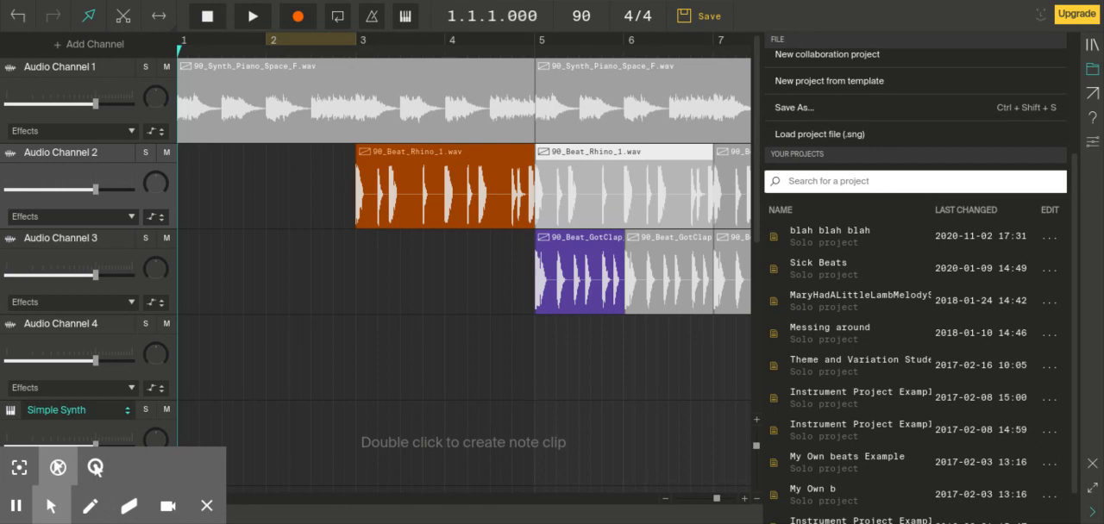
mouse_move(53, 501)
left_click(97, 469)
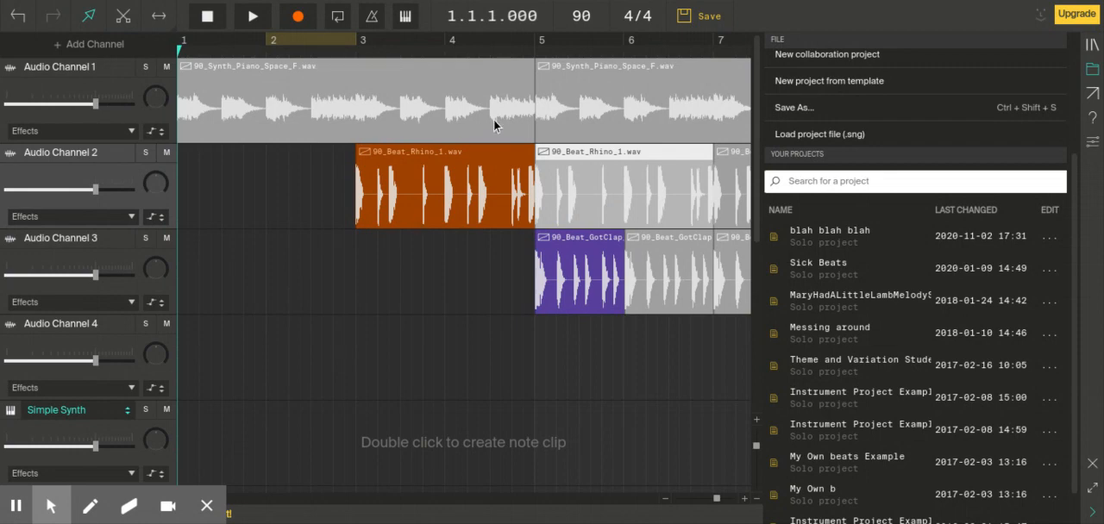
right_click(406, 111)
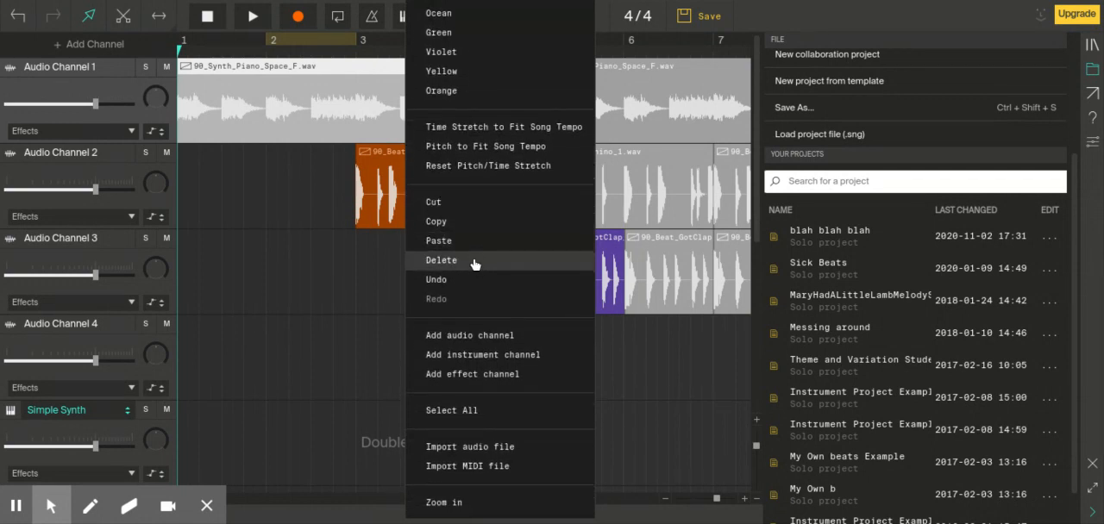
left_click(230, 264)
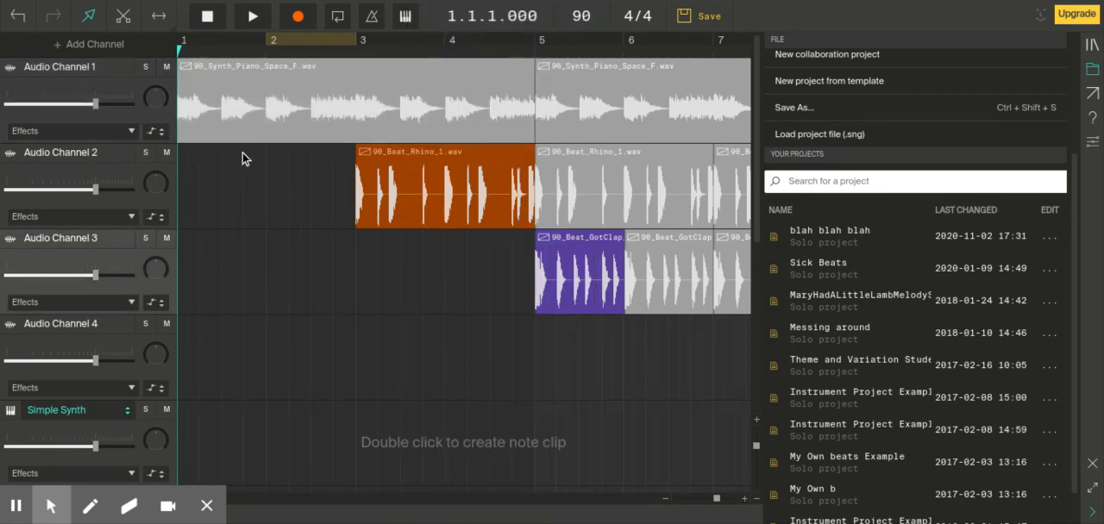
left_click(298, 123)
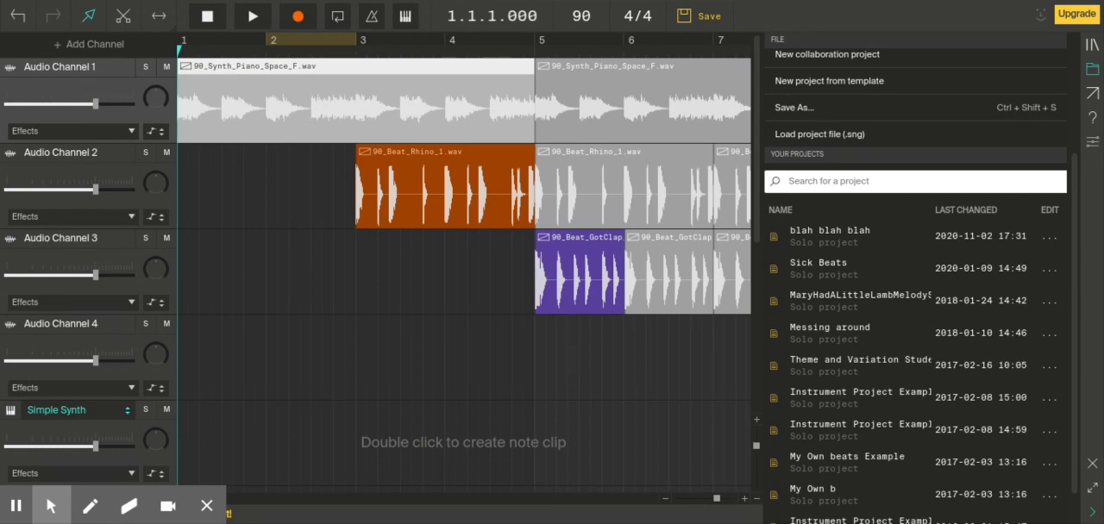
key("Escape")
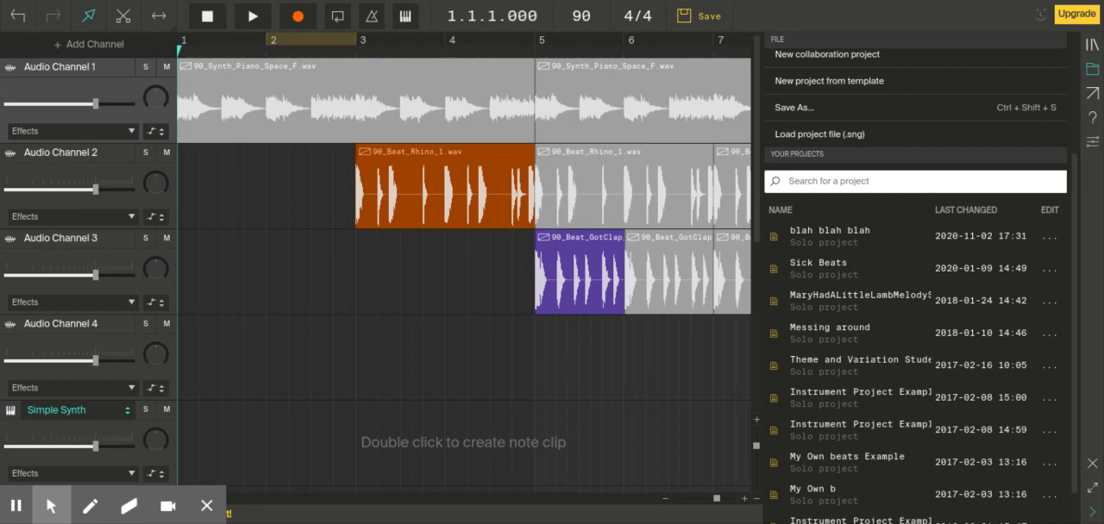
left_click(375, 81)
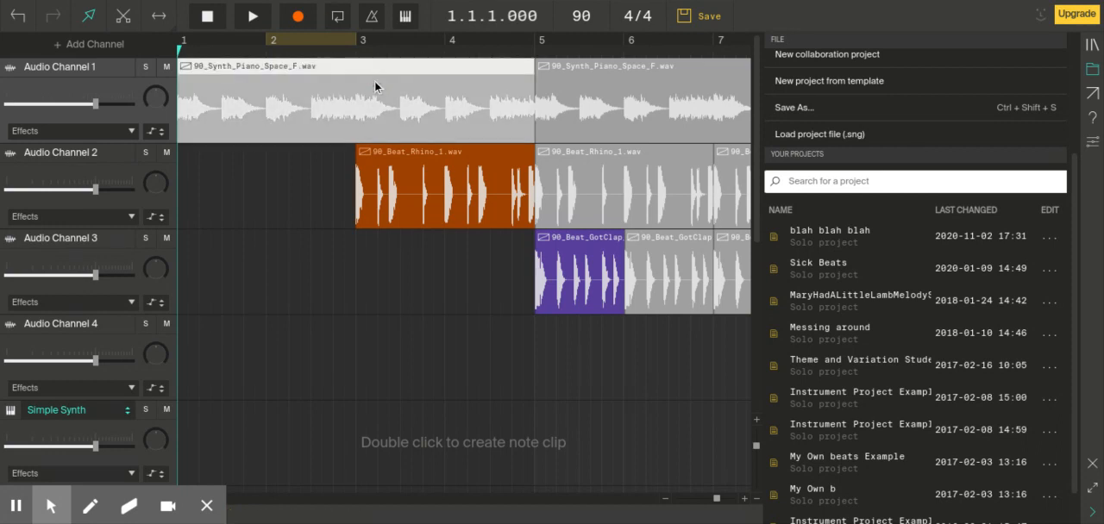
key("Delete")
key("Delete")
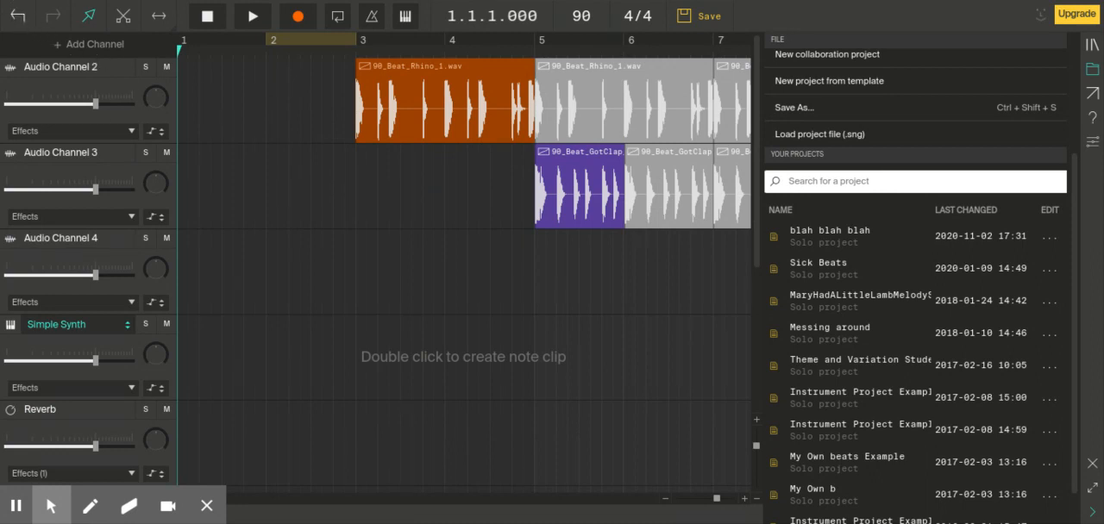
Step: Undo the deletion of Audio Channel 1 and move the playhead to 2.4.3, just before bar 3
key("ctrl+z")
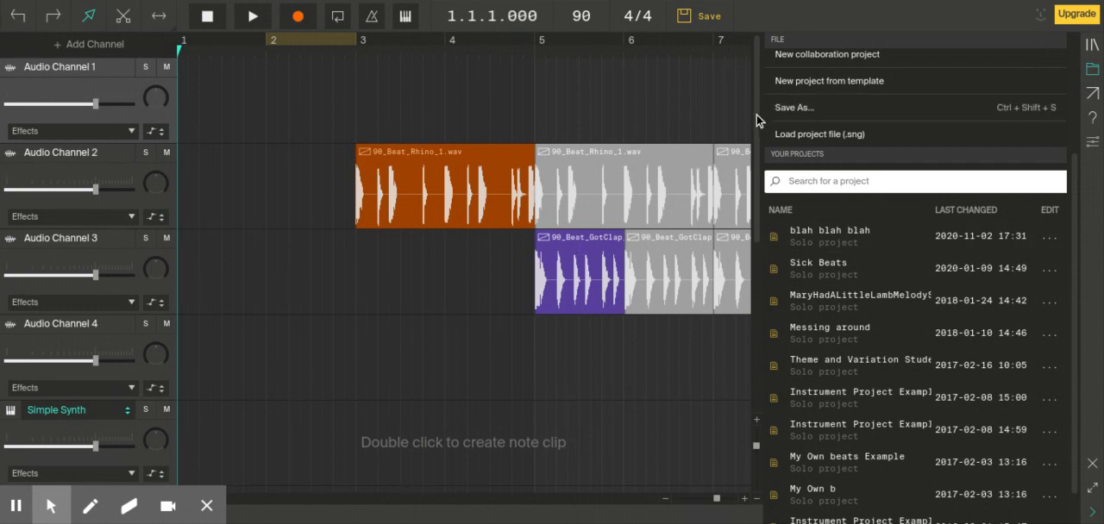
mouse_move(757, 115)
left_mouse_down()
mouse_move(759, 170)
mouse_move(757, 111)
left_mouse_up()
left_click_drag(180, 50, 345, 57)
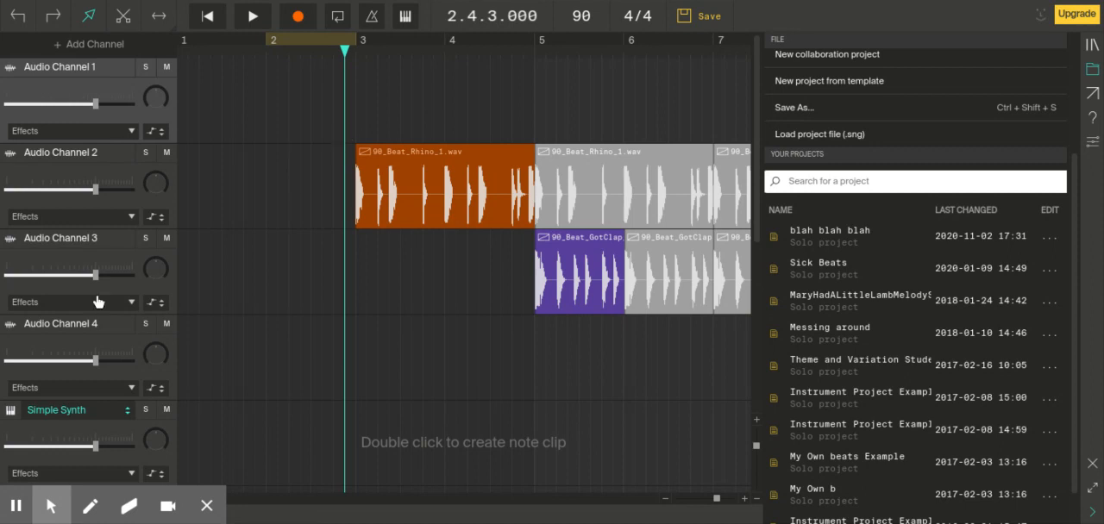
Step: Mute and unmute Audio Channel 3, and do the same with Audio Channel 1
left_click(169, 242)
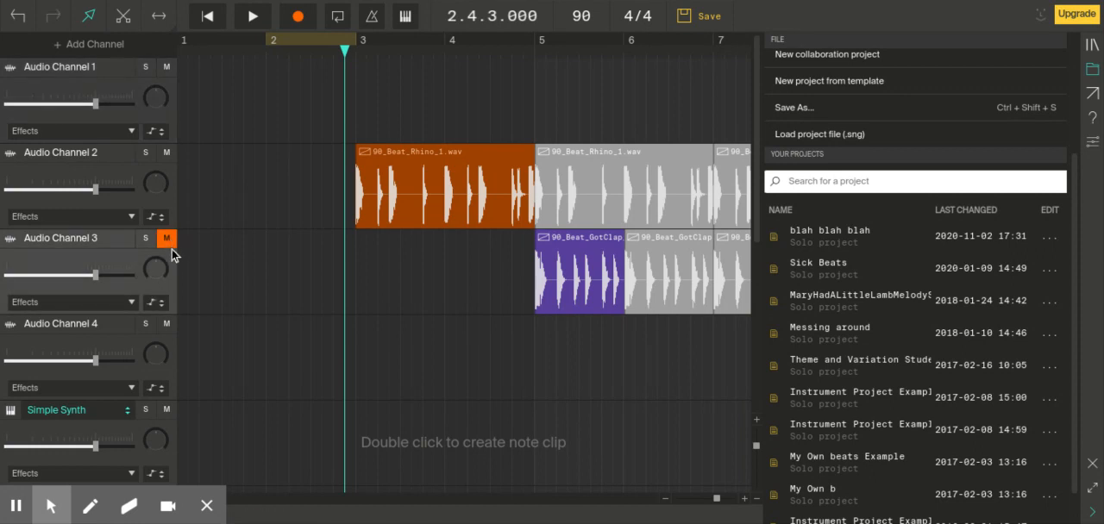
left_click(169, 244)
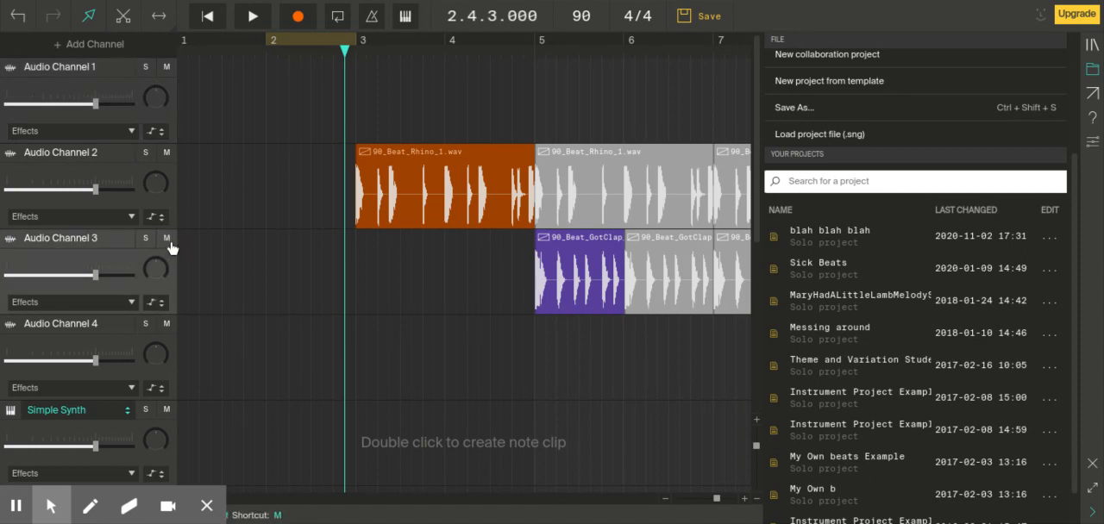
left_click(168, 68)
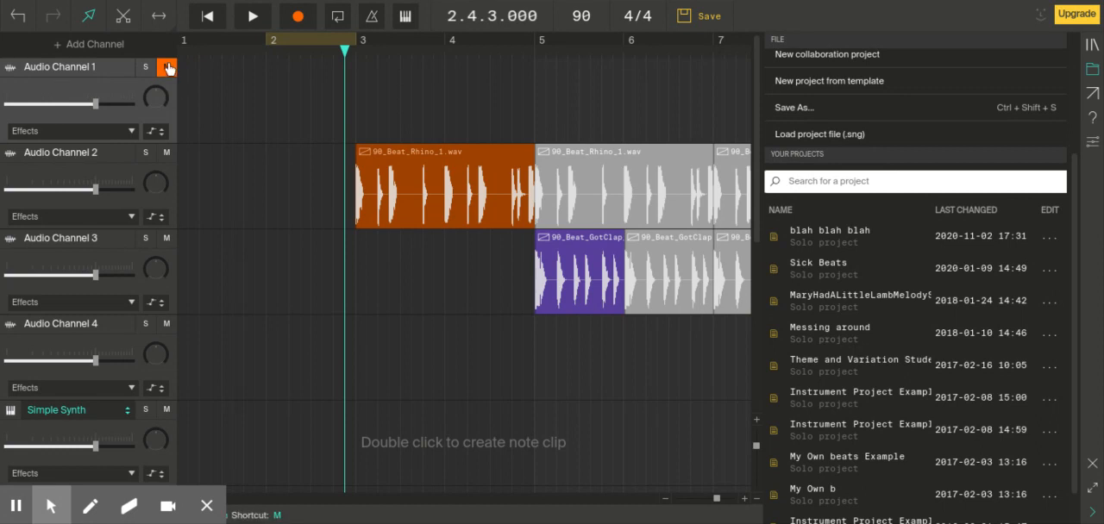
left_click(169, 68)
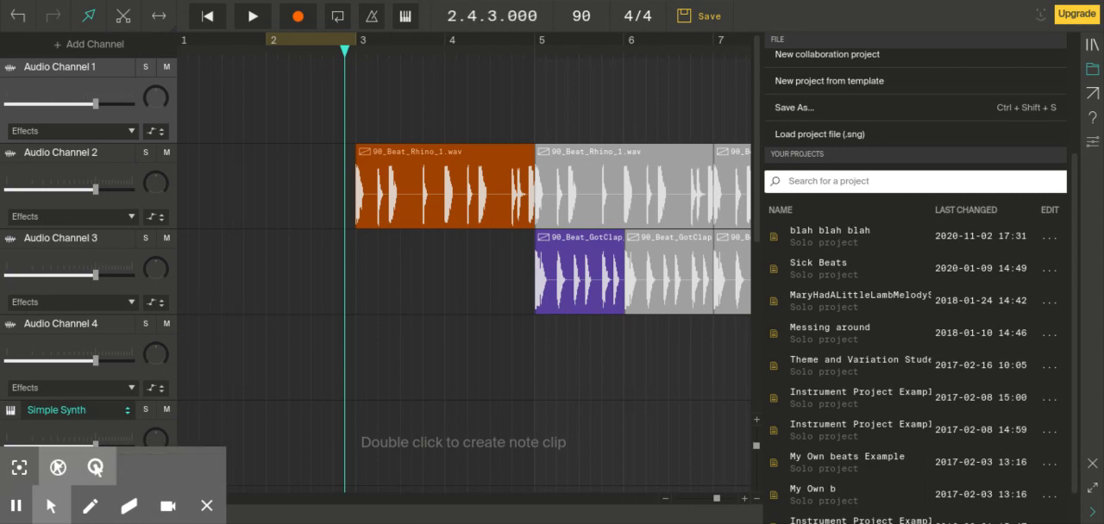
Step: Play the song from the playhead, switching solo and mute on and off for Audio Channel 2, and stop playback
left_click(757, 138)
mouse_move(756, 137)
left_mouse_down()
mouse_move(763, 181)
mouse_move(759, 128)
left_mouse_up()
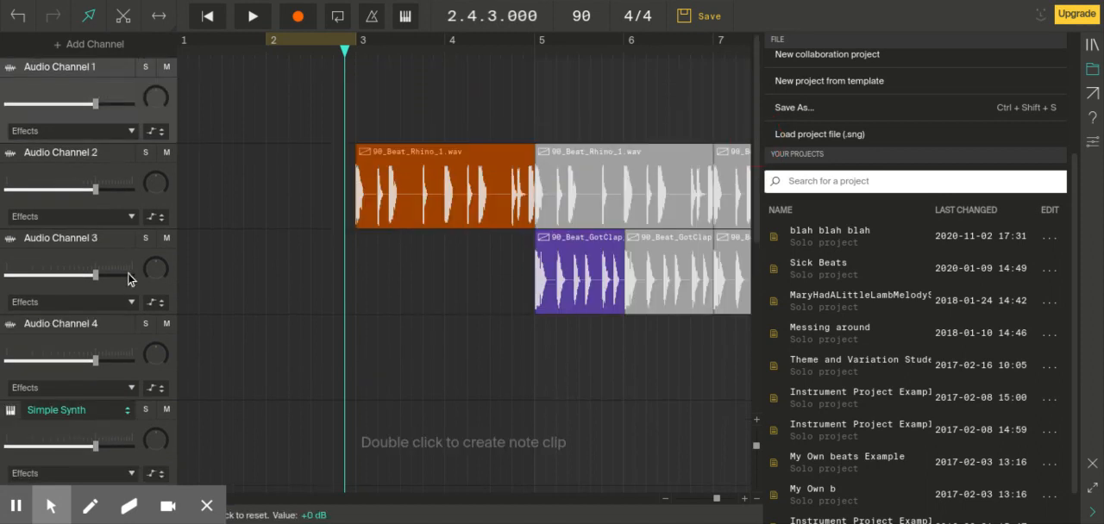
left_click(253, 15)
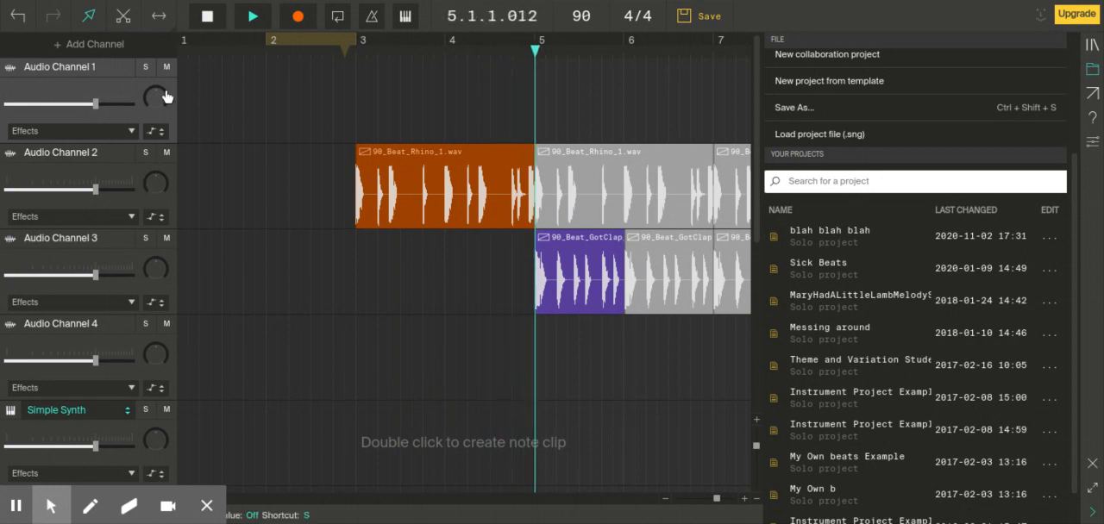
left_click(145, 153)
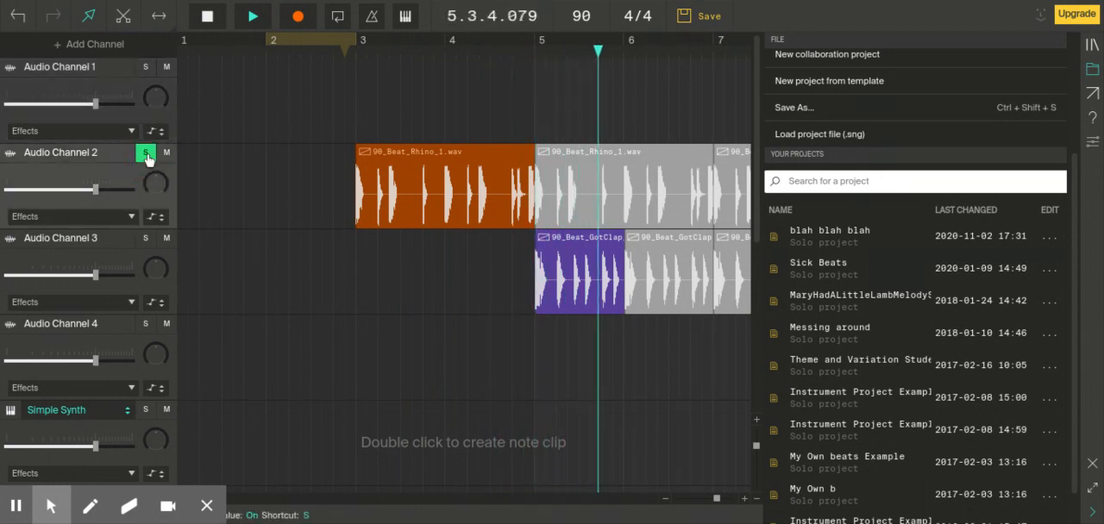
left_click(146, 153)
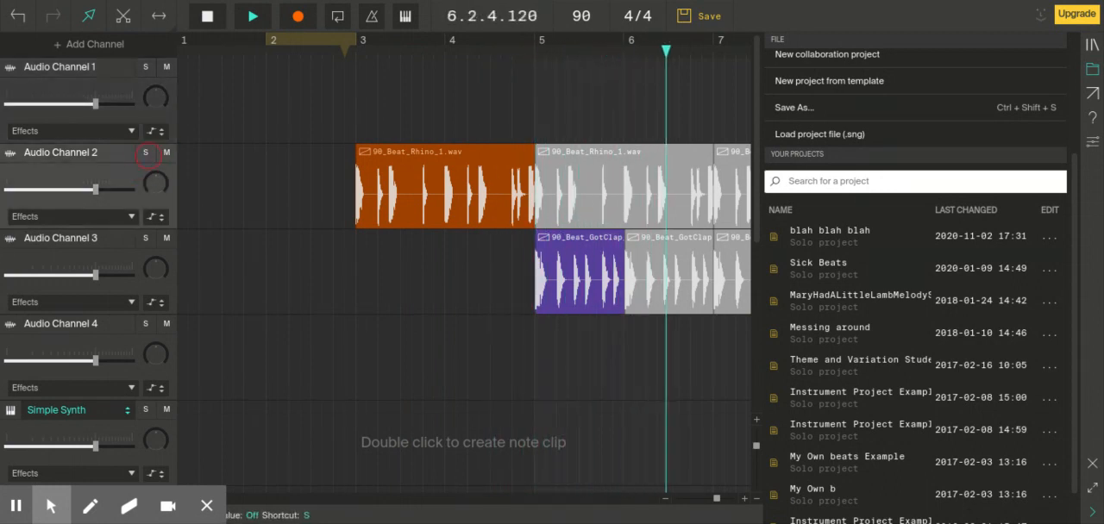
left_click(167, 154)
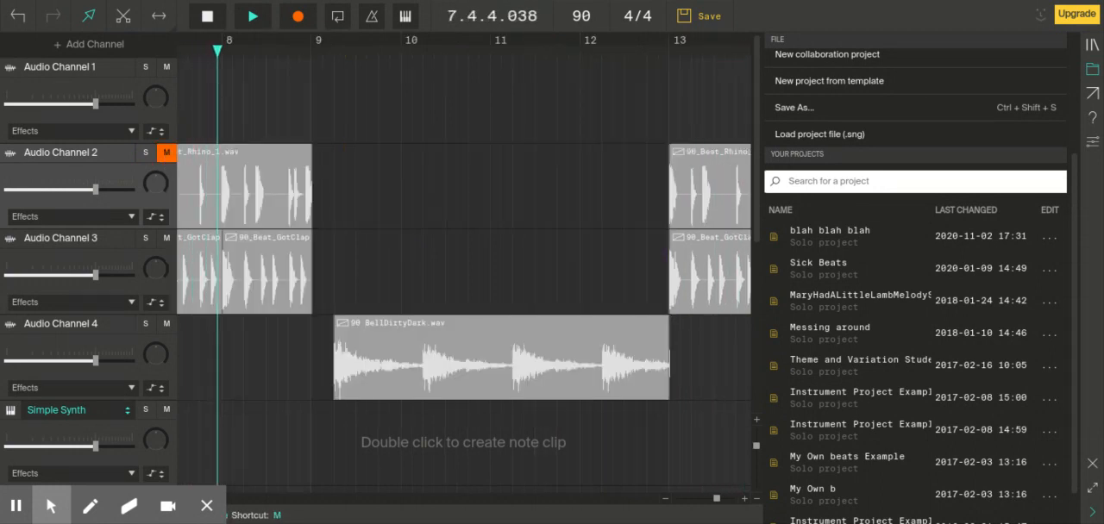
left_click(167, 153)
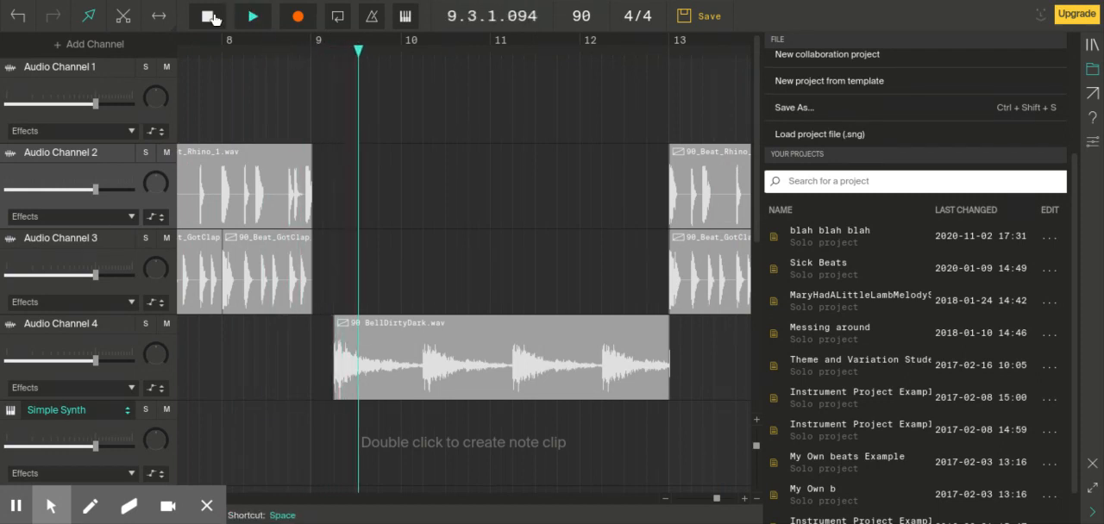
left_click(208, 15)
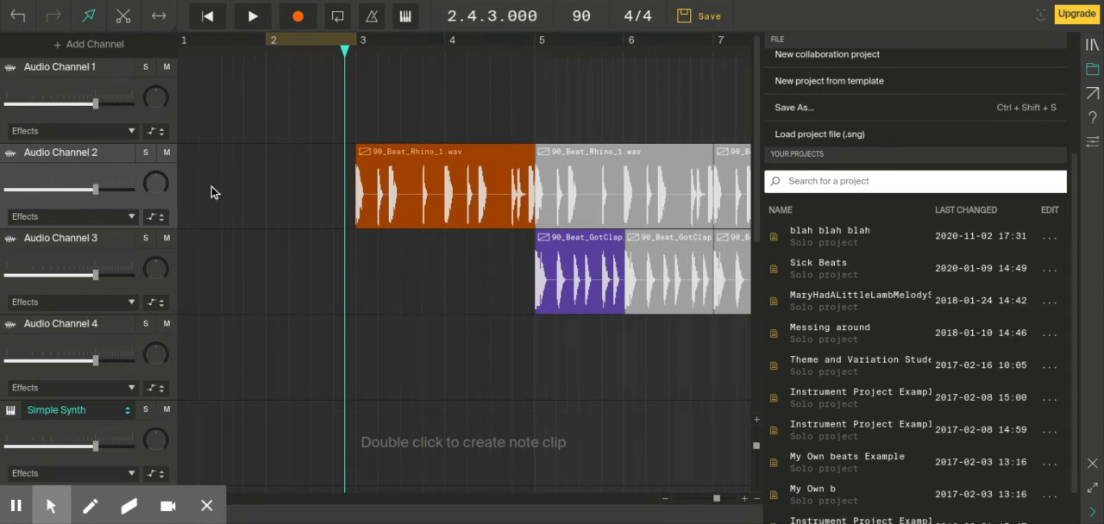
Step: Show the volume automation for Audio Channel 2
left_click(163, 219)
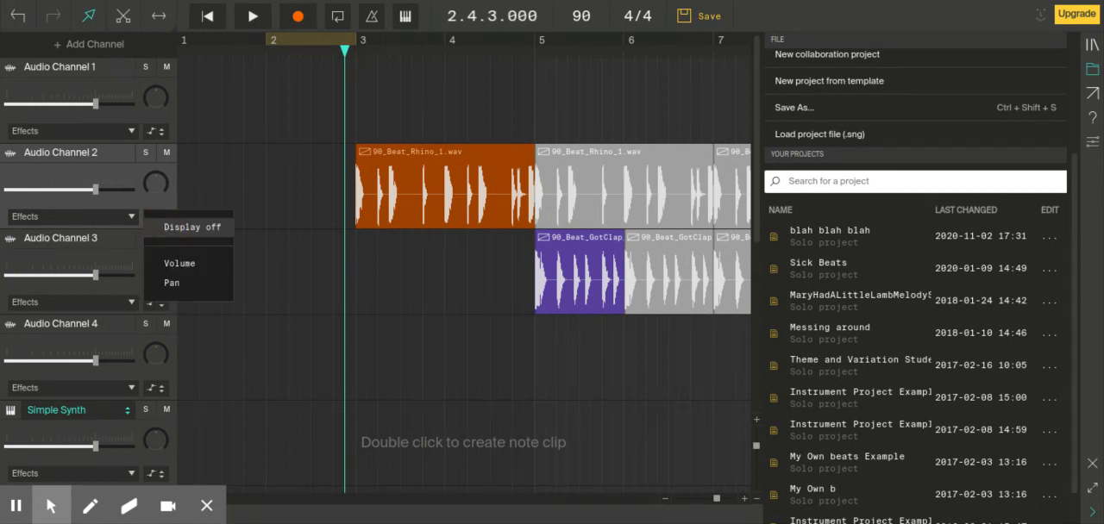
left_click(97, 189)
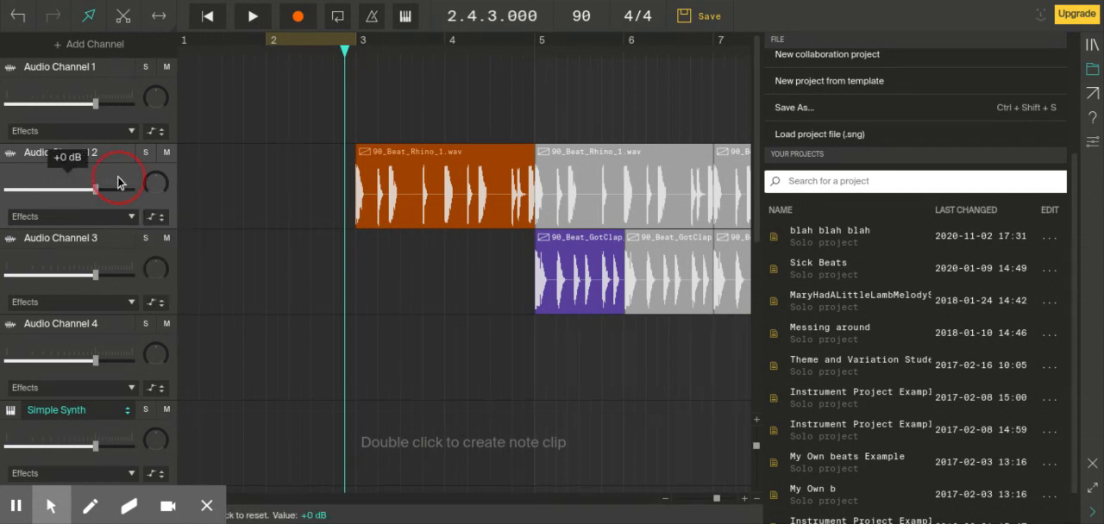
left_click(160, 221)
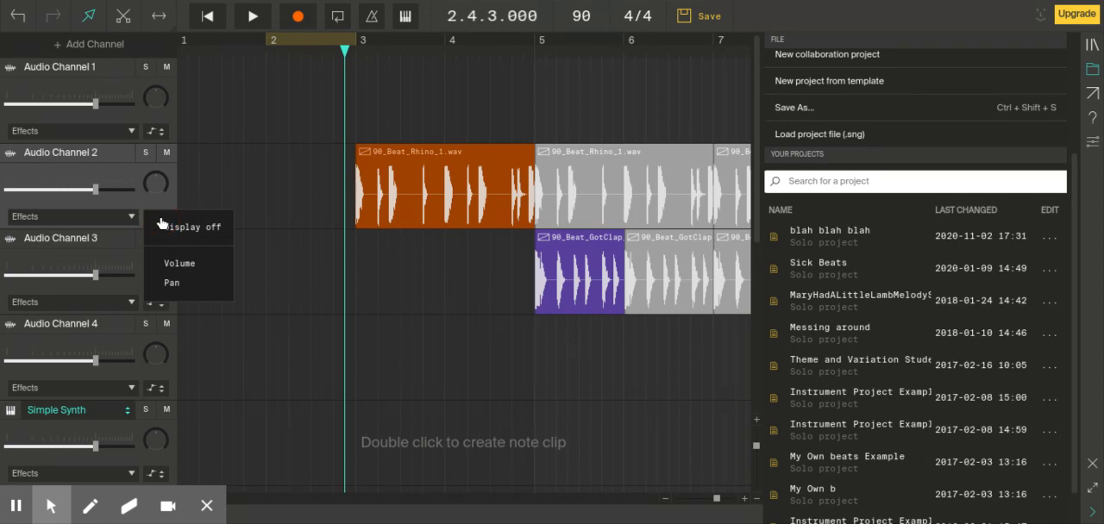
left_click(171, 266)
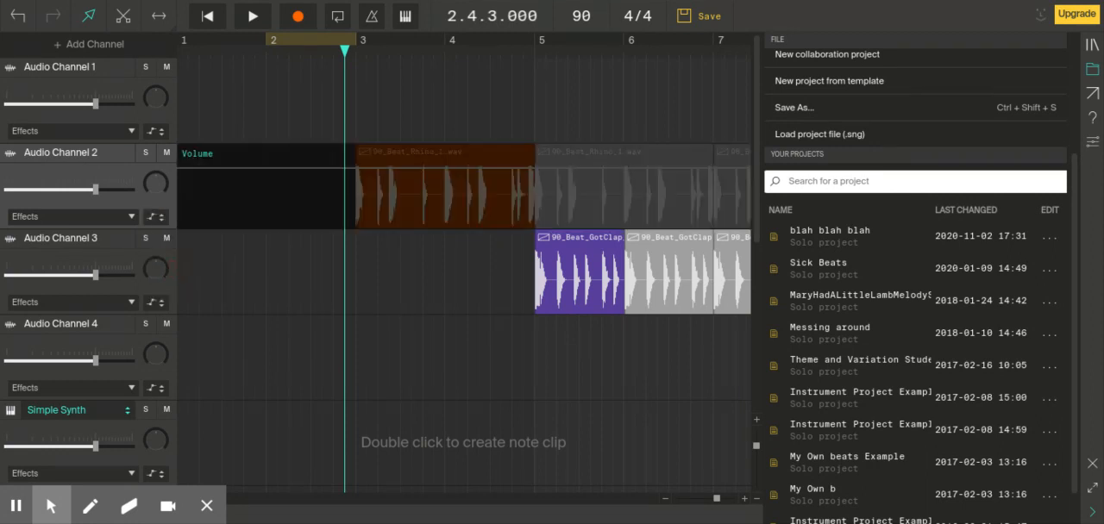
left_click(156, 218)
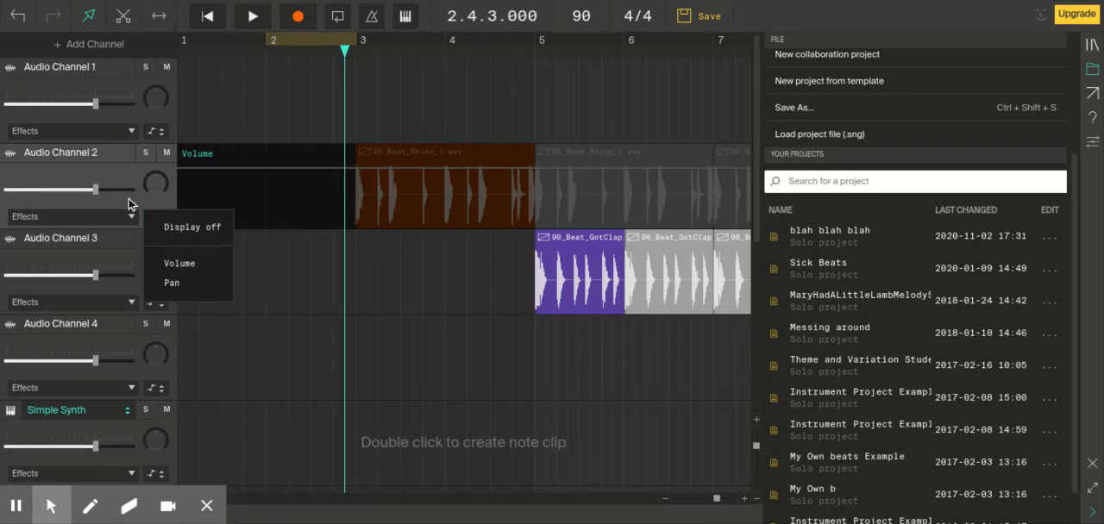
left_click(156, 220)
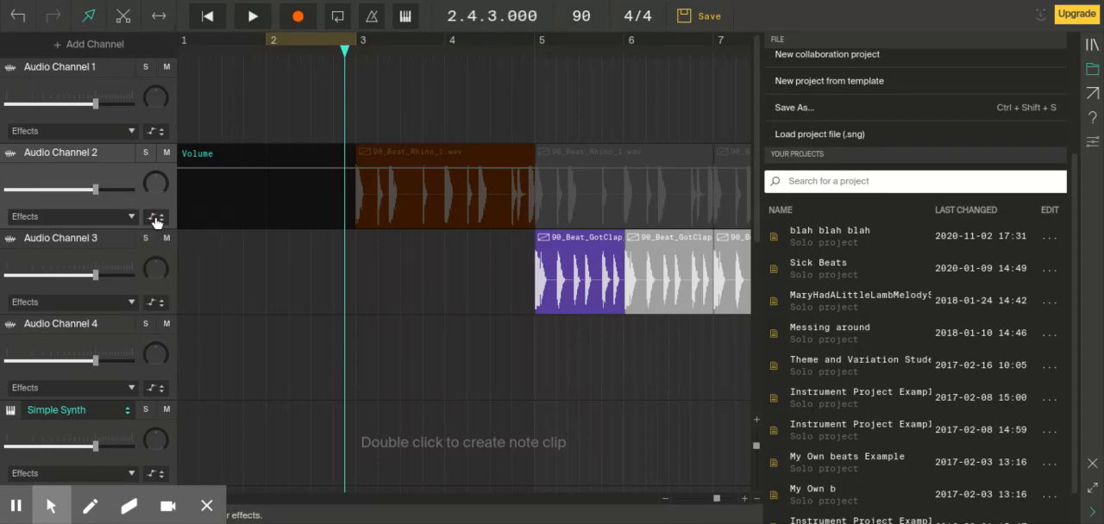
left_click(157, 221)
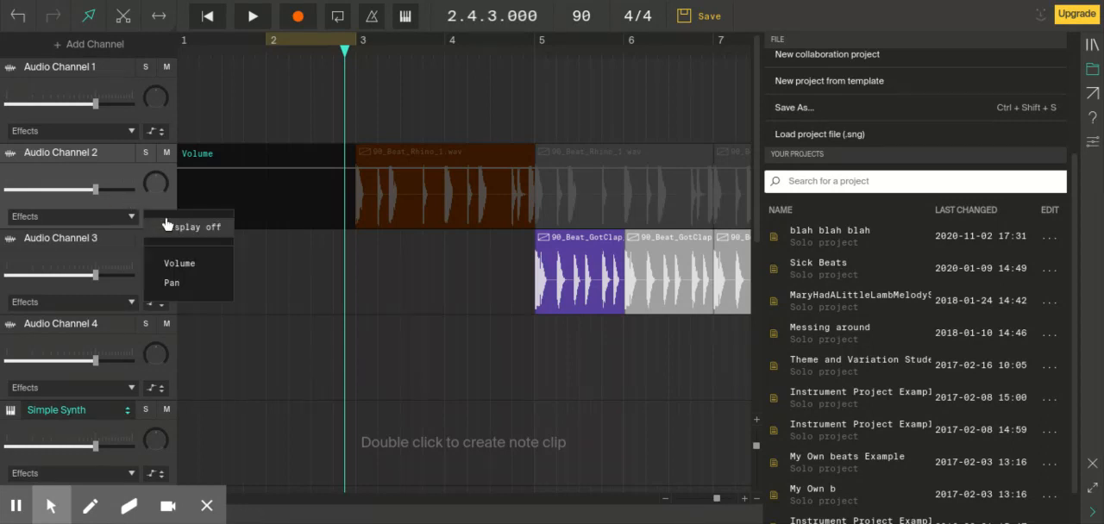
left_click(175, 280)
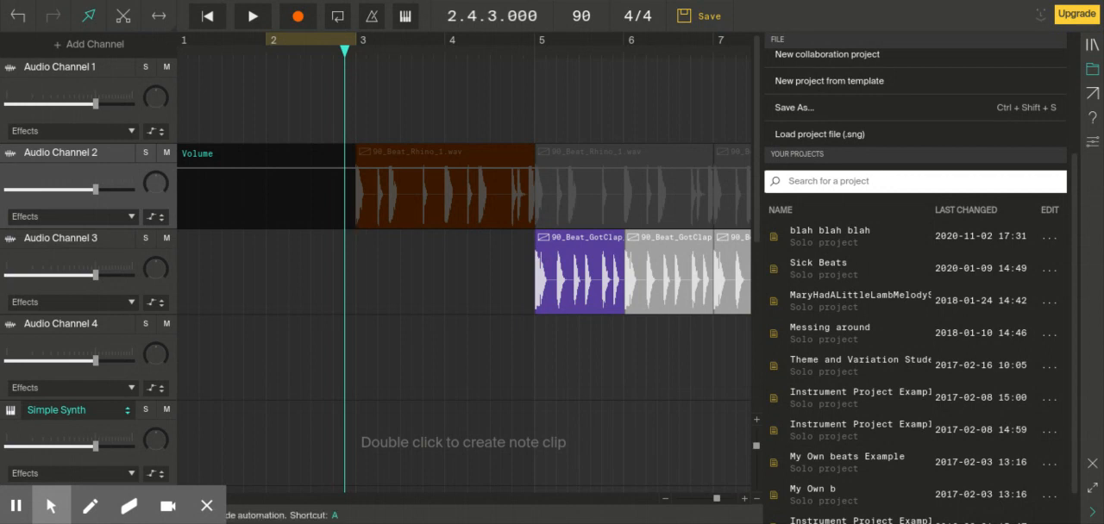
Step: Draw a volume fade-in on Audio Channel 2 from the minimum at bar 3 to near maximum at bar 5, and play it back
left_click(356, 227)
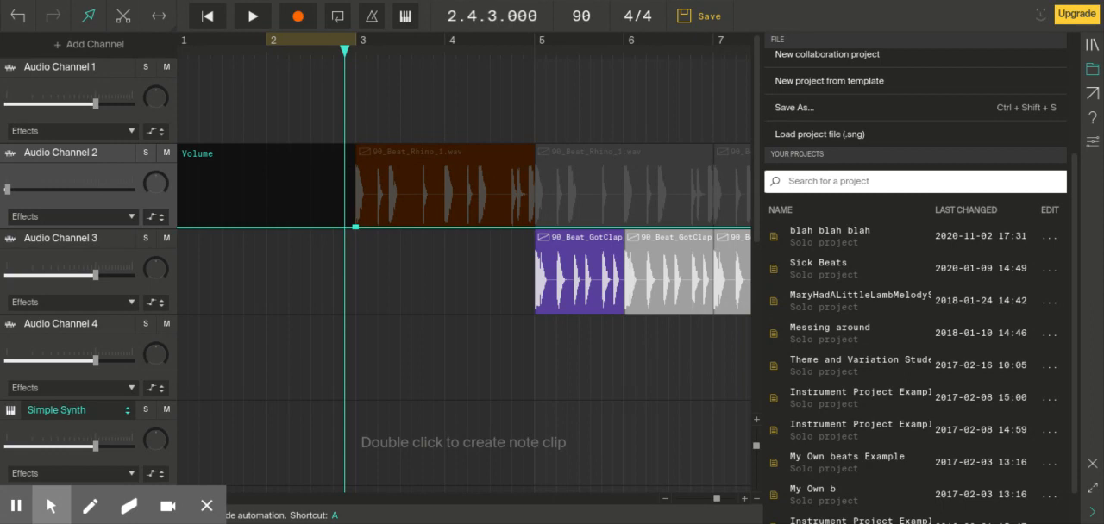
left_click(536, 147)
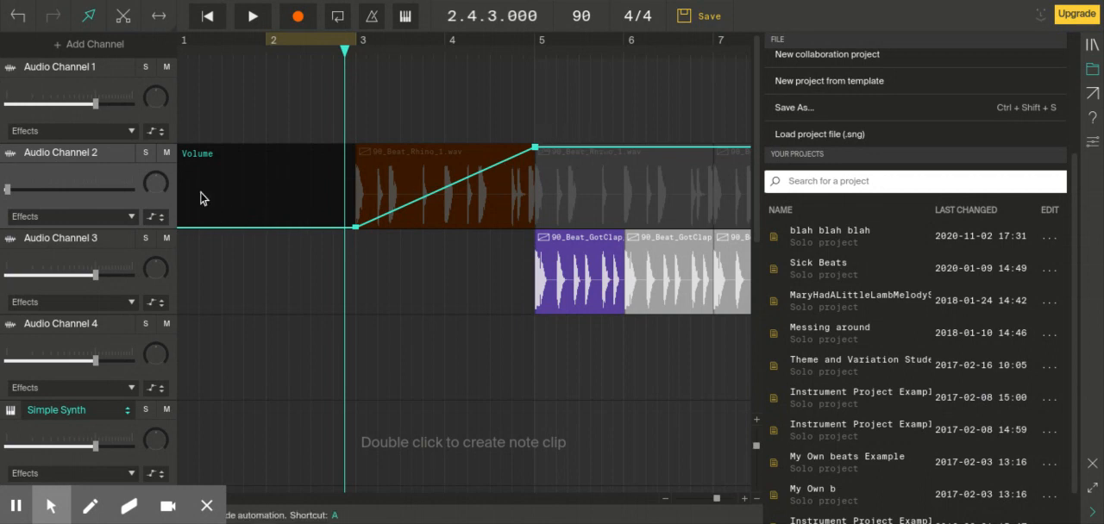
left_click(249, 18)
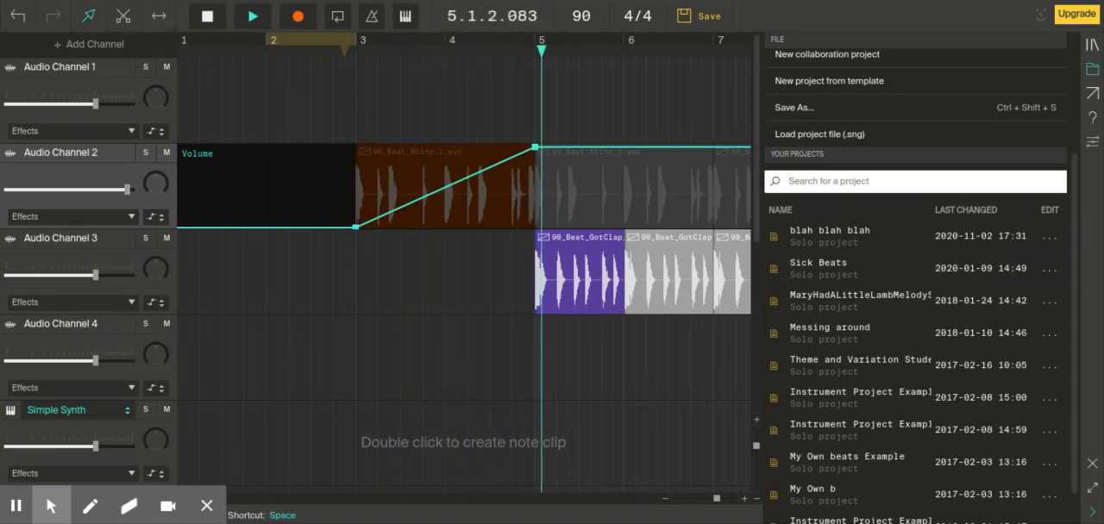
left_click(206, 18)
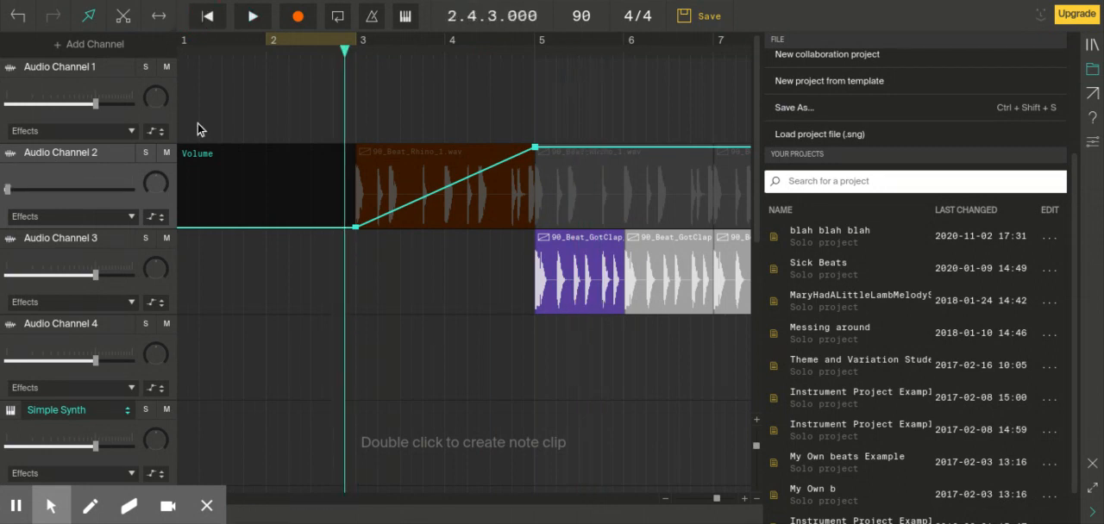
Step: Turn off the automation display for Audio Channel 2
left_click(154, 218)
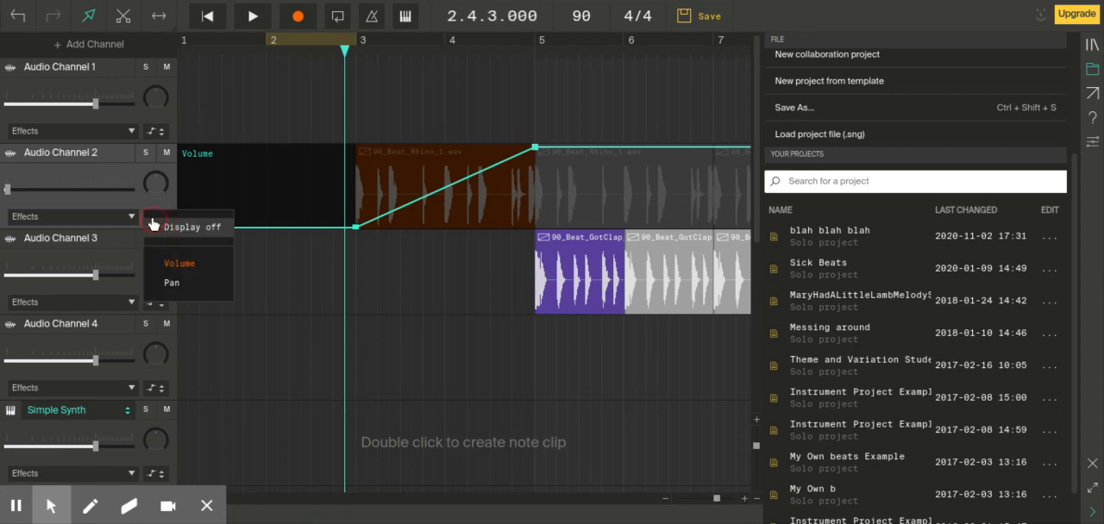
left_click(164, 230)
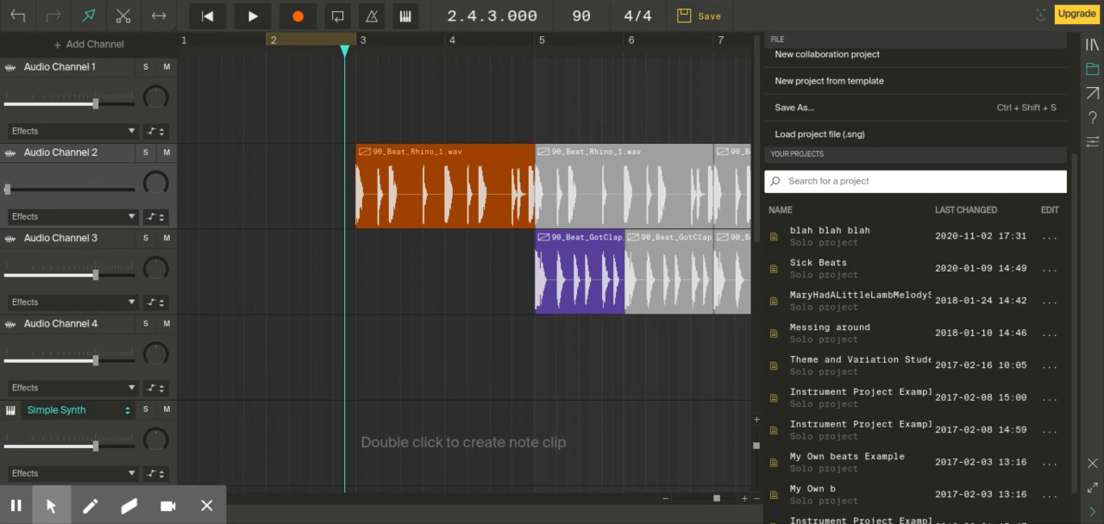
Step: Switch the song position display from bars and beats to time, and move the playhead to 0:00:11, just past bar 5, and on to 0:00:16 at bar 7
left_click(481, 23)
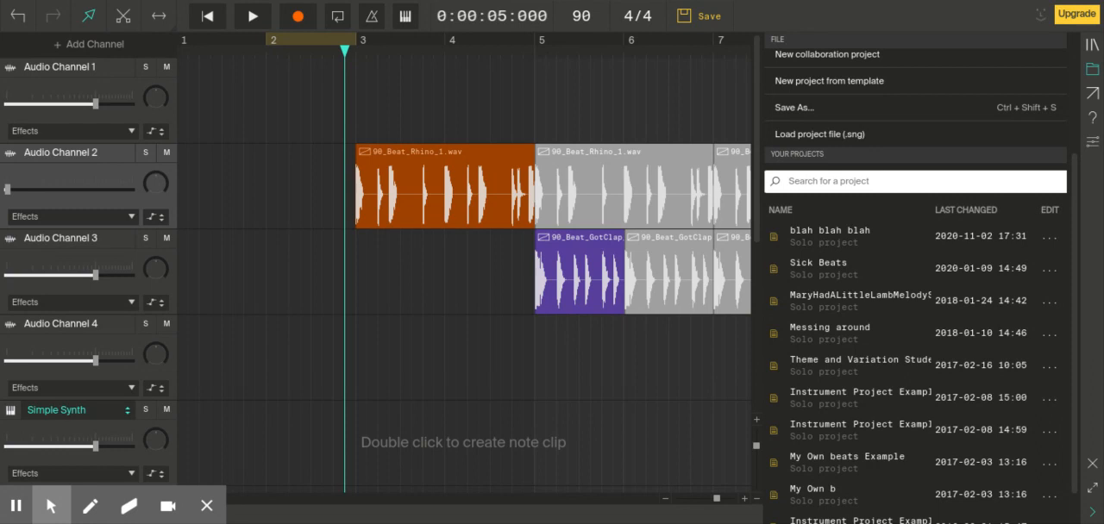
left_click(482, 22)
left_click(479, 21)
left_click_drag(345, 53, 545, 49)
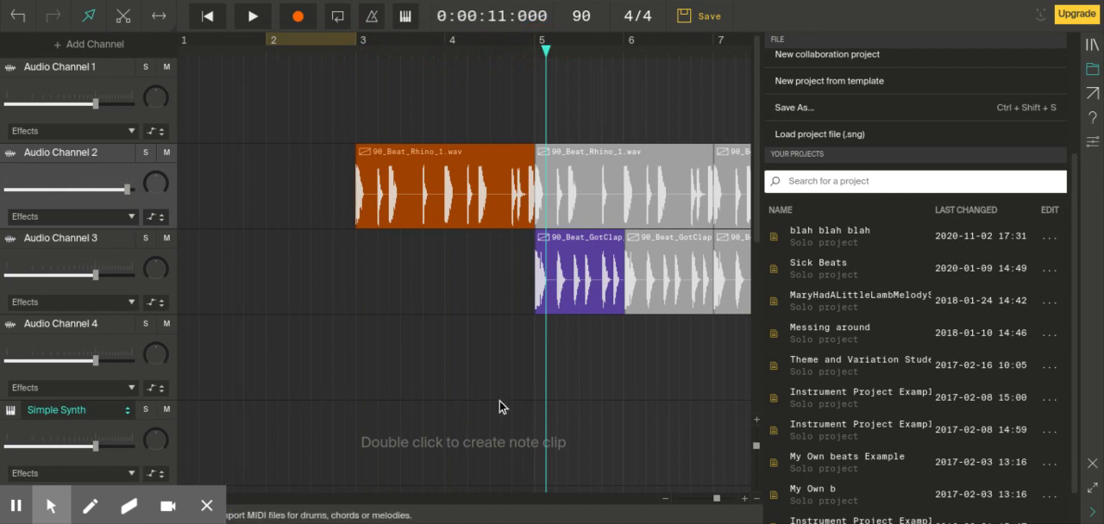
left_click_drag(546, 56, 714, 61)
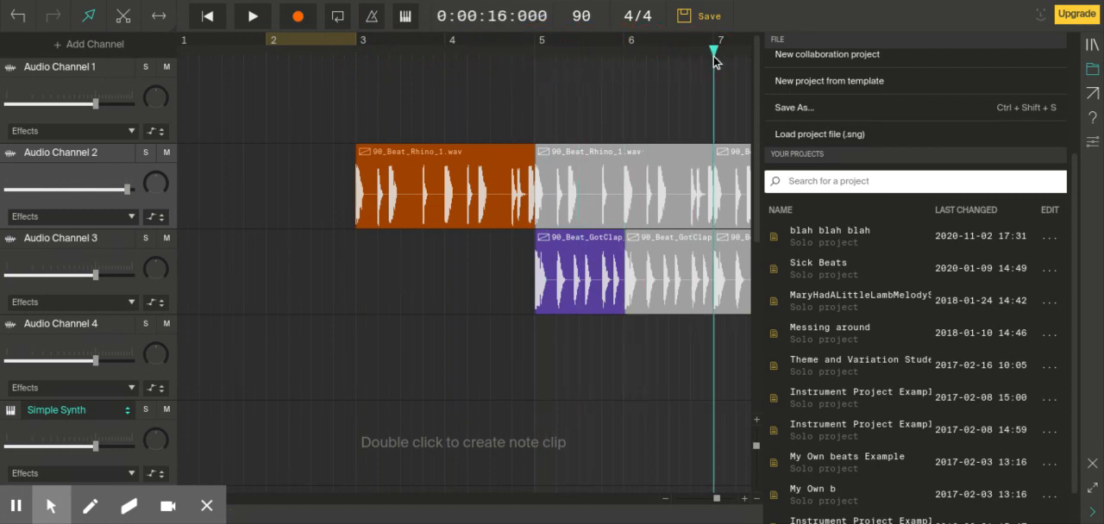